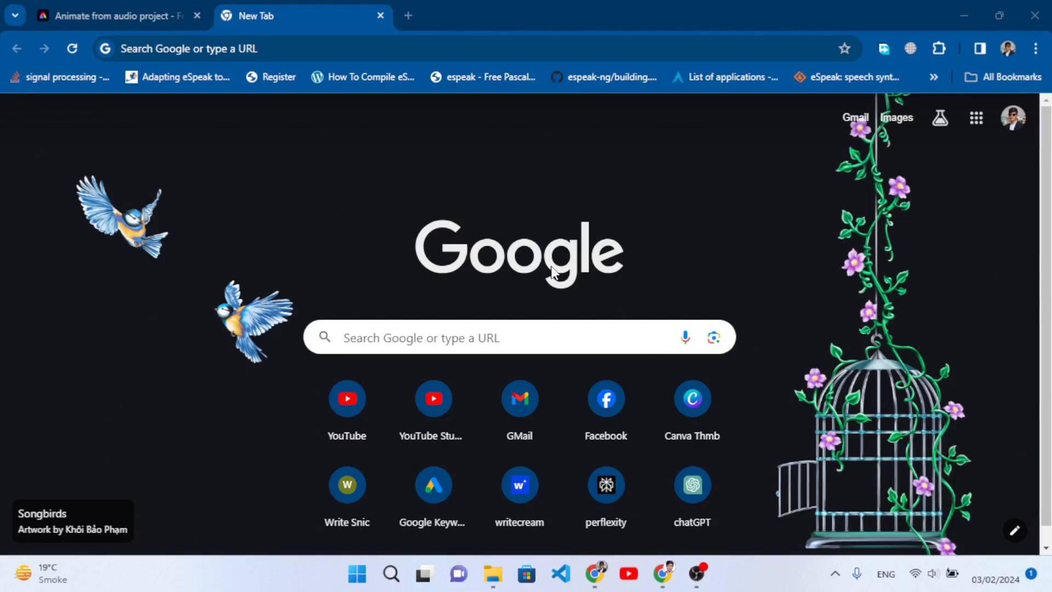
Search the web for "free animation from audio adobe" and open the "Animate Your Audio for Free | Adobe Express" result.
click(383, 42)
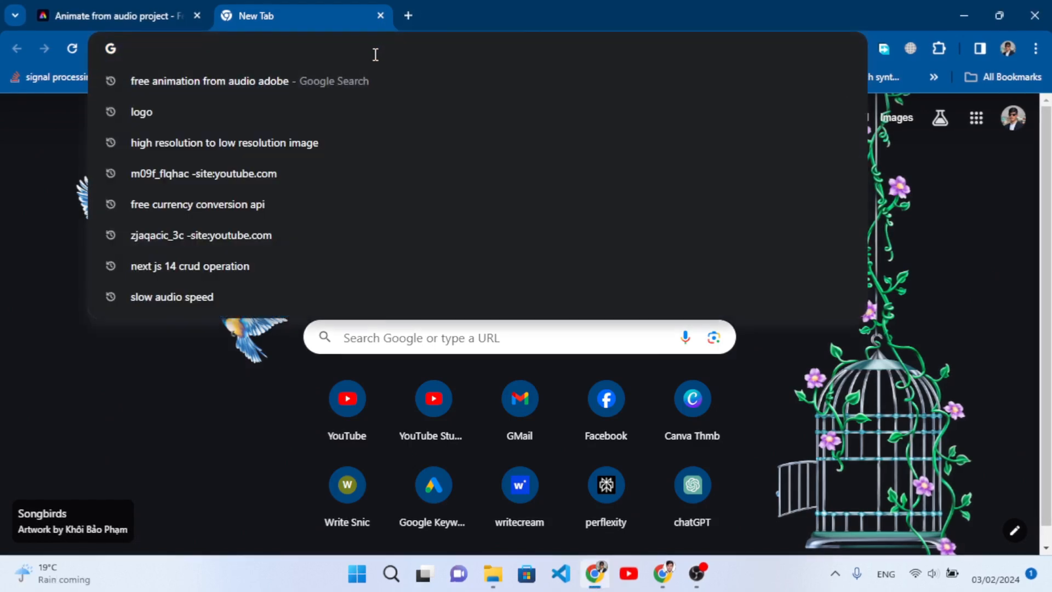
text(free animation from audio adobe)
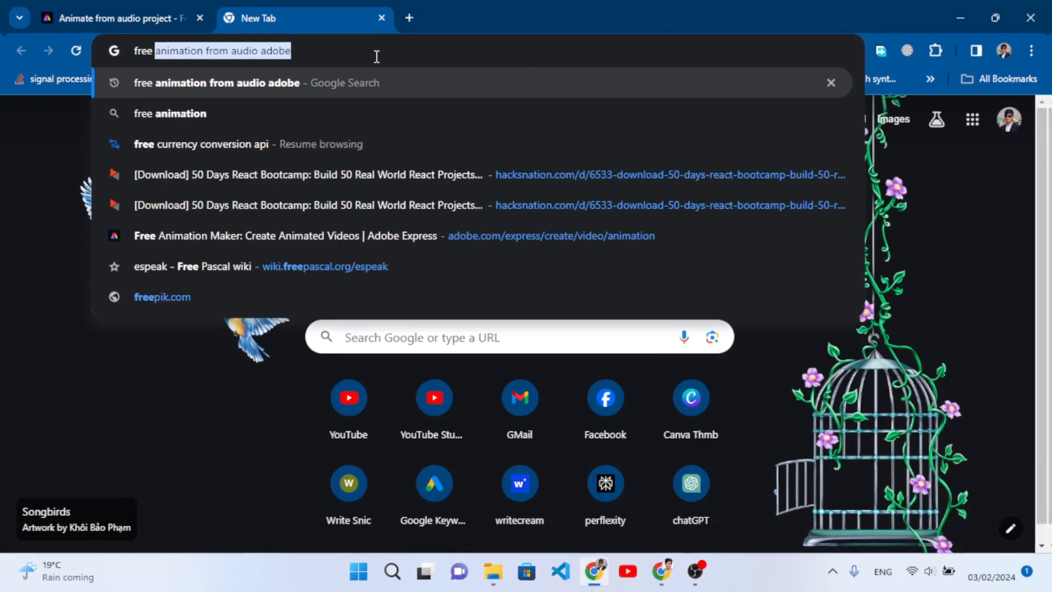
key(Right)
key(Return)
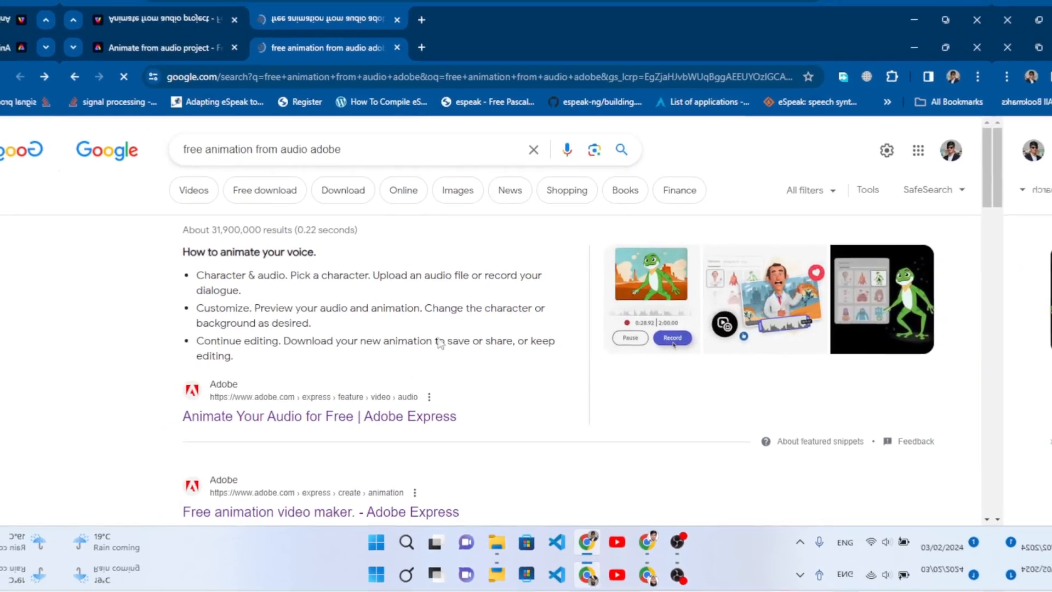
scroll(378, 367, down, 1)
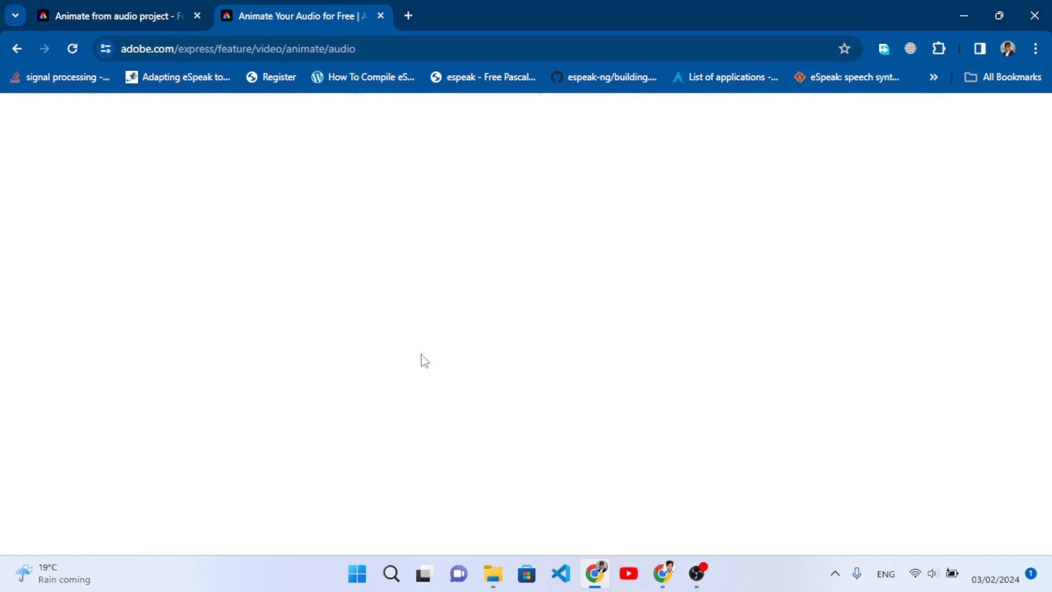
Launch the Animate from audio tool from the "Animate your voice for free" page.
drag(137, 274, 216, 308)
click(168, 373)
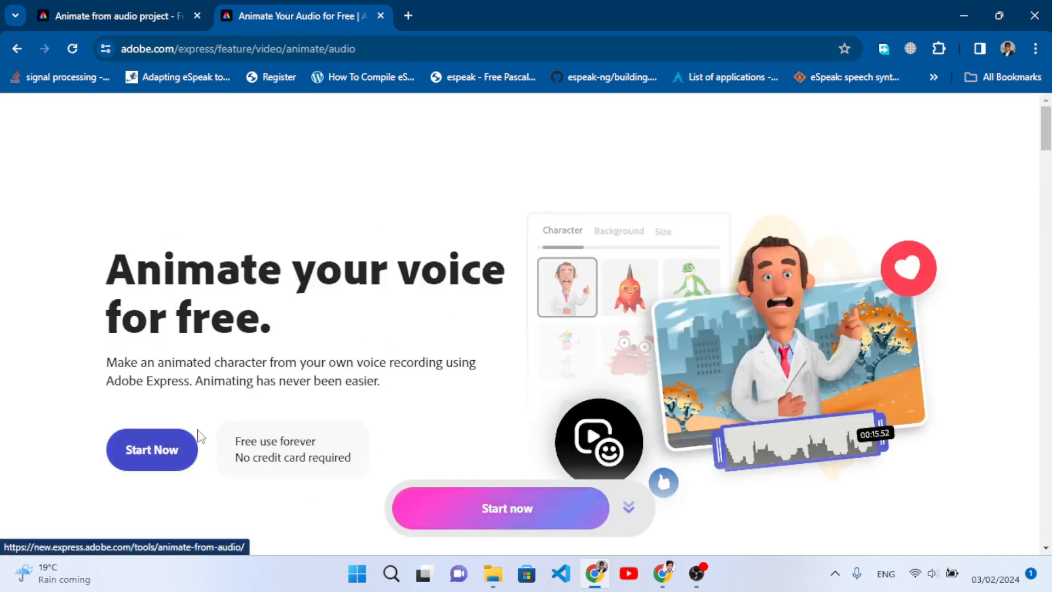
click(161, 482)
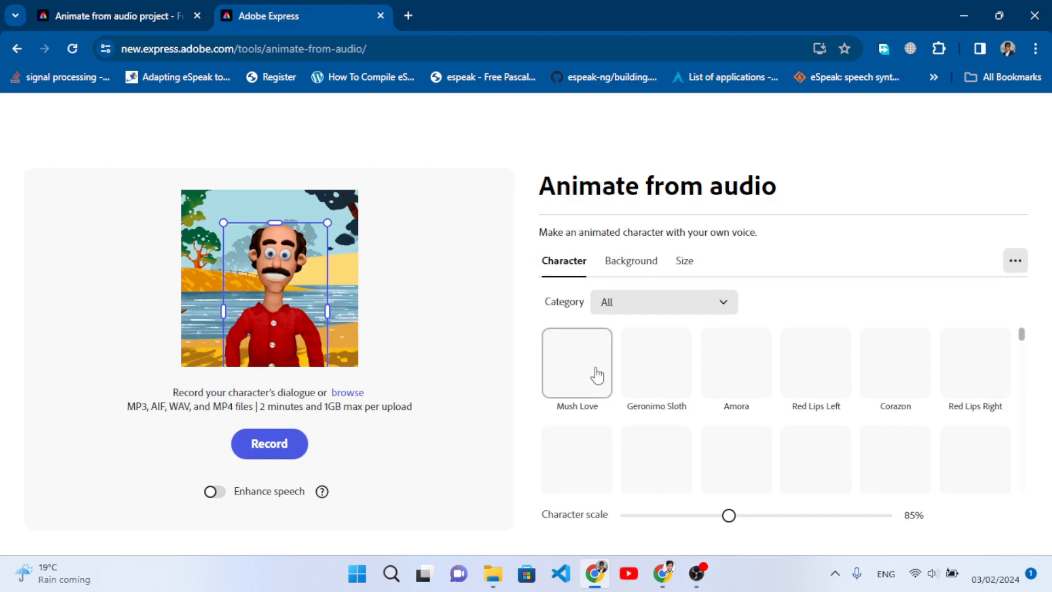
Look through the full library of available animated characters in the Animate from audio tool.
scroll(650, 399, down, 10)
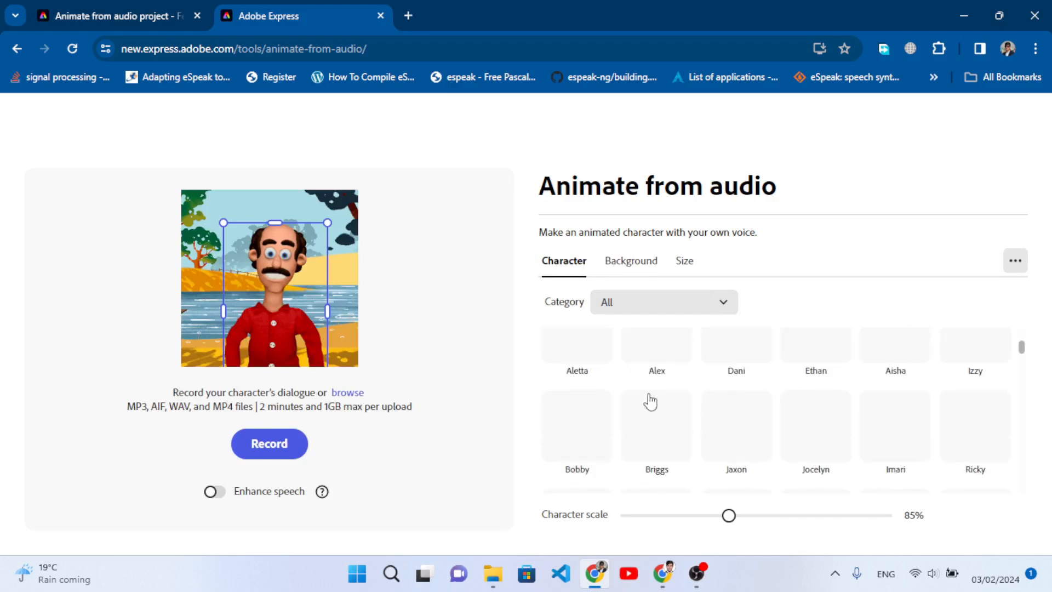
scroll(649, 398, down, 8)
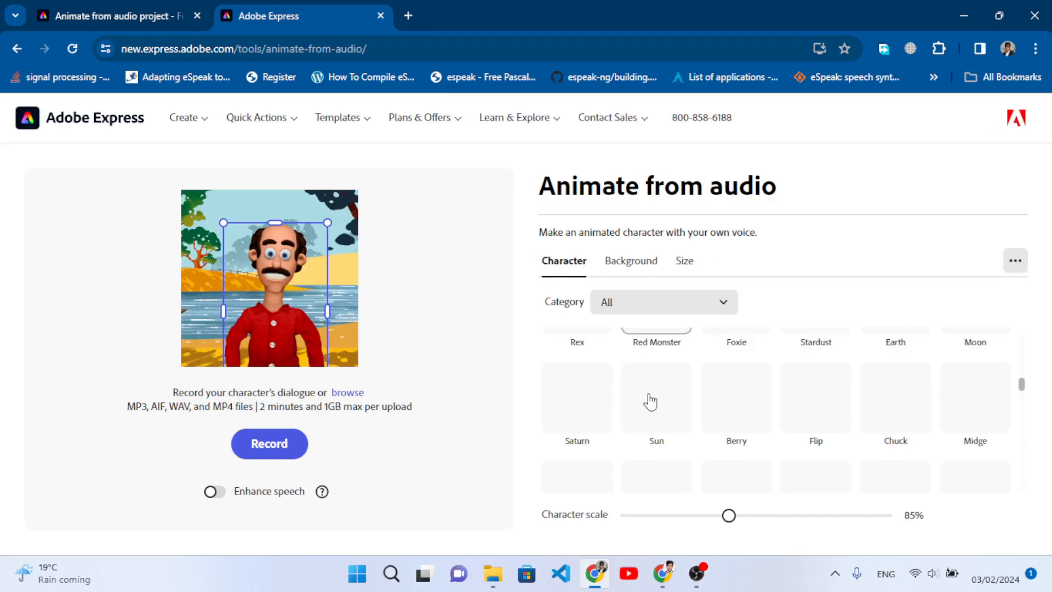
scroll(651, 400, down, 6)
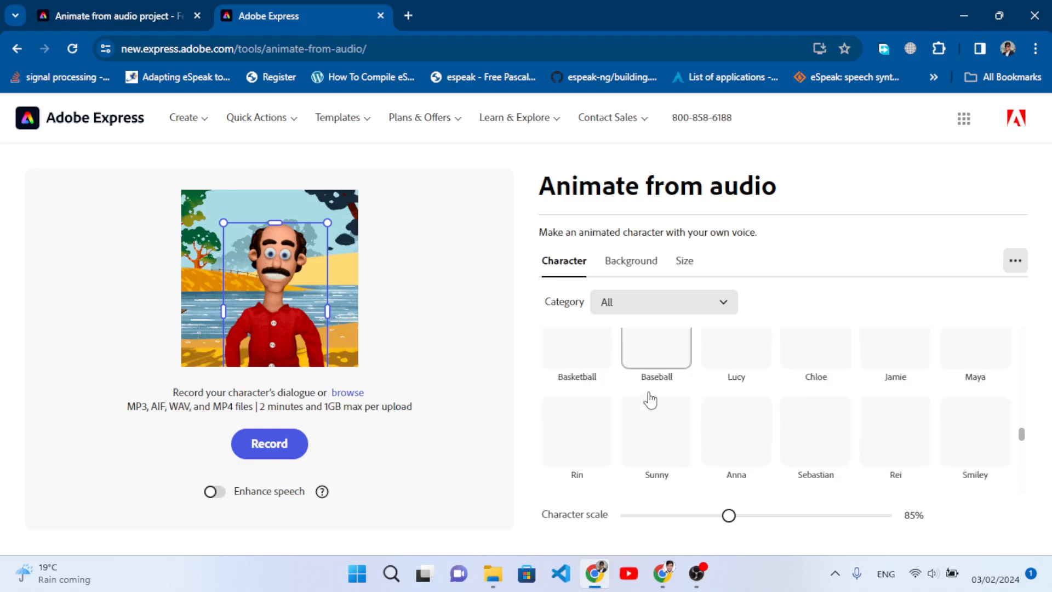
scroll(651, 400, up, 8)
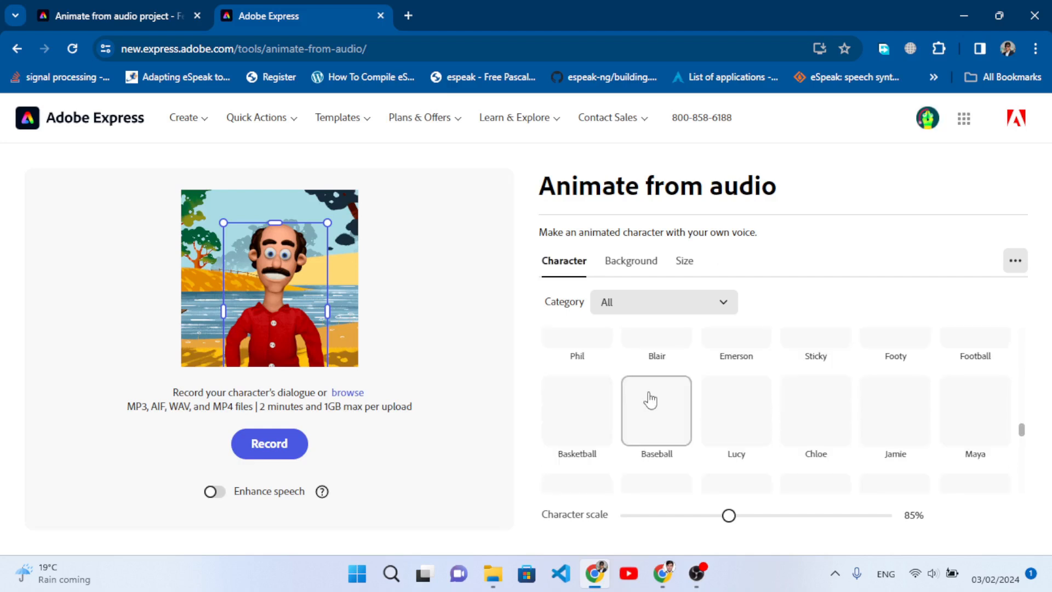
scroll(650, 399, up, 4)
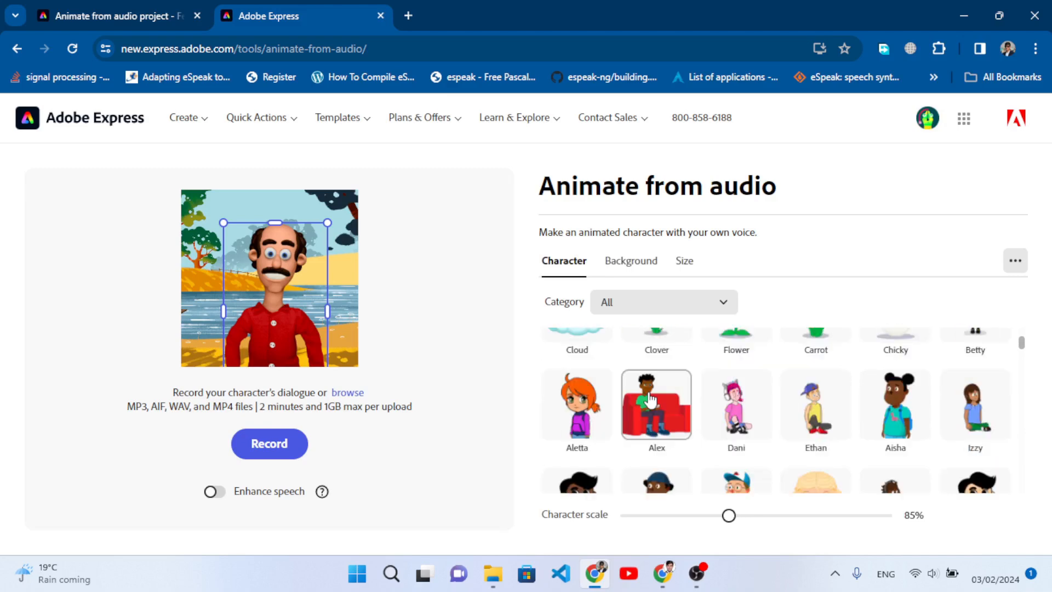
scroll(650, 399, down, 5)
scroll(651, 400, down, 6)
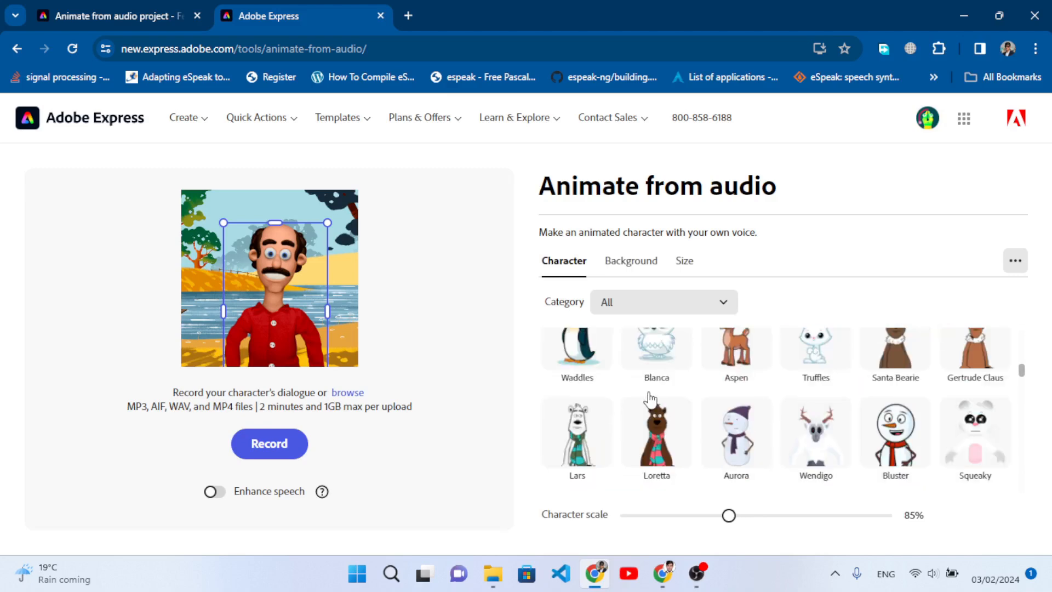
scroll(651, 399, down, 10)
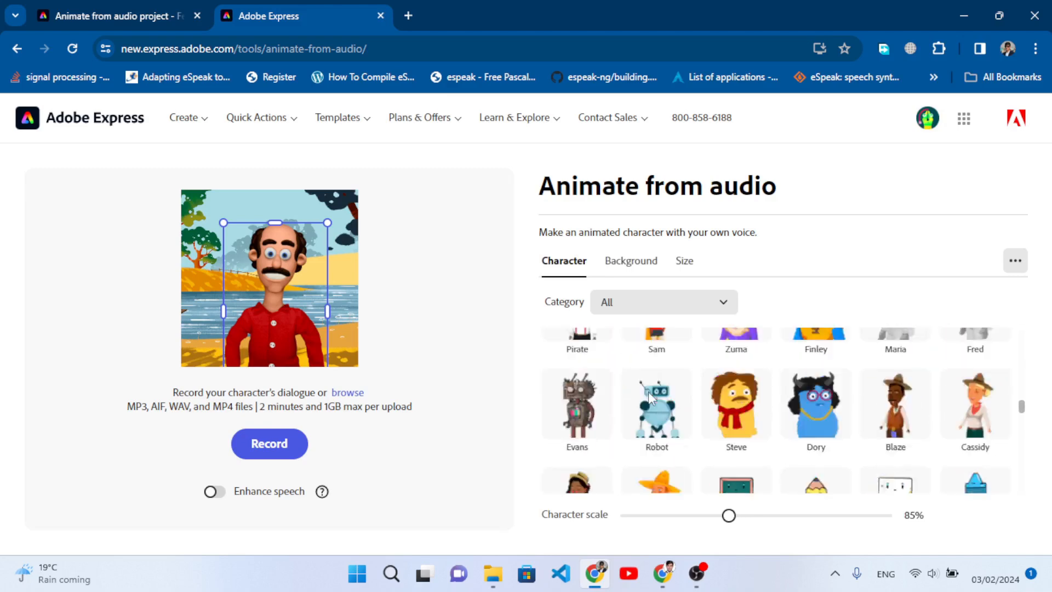
scroll(650, 398, down, 4)
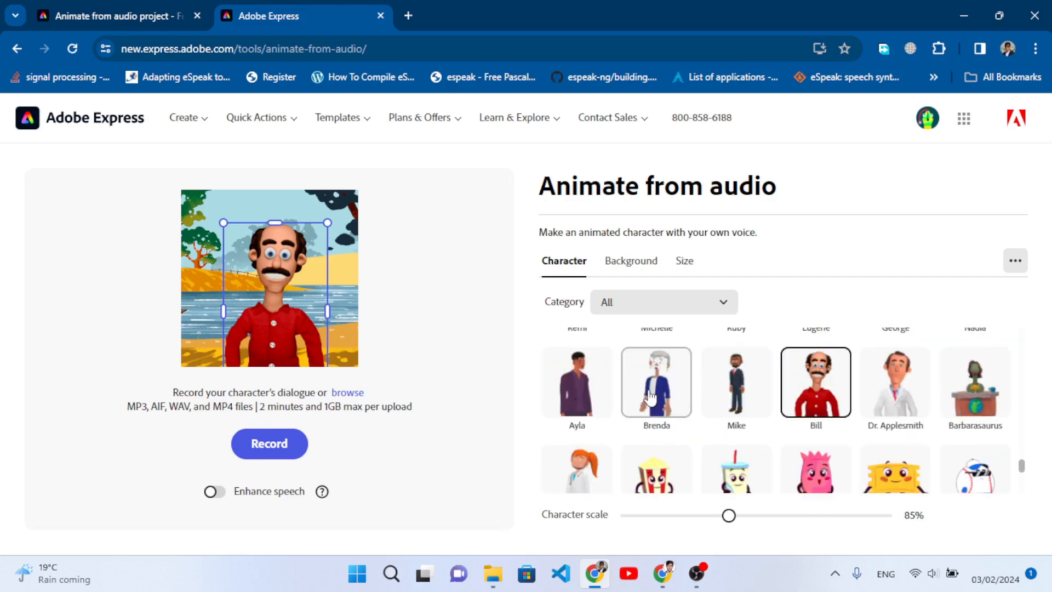
Filter the character library by the Professional People category.
click(651, 313)
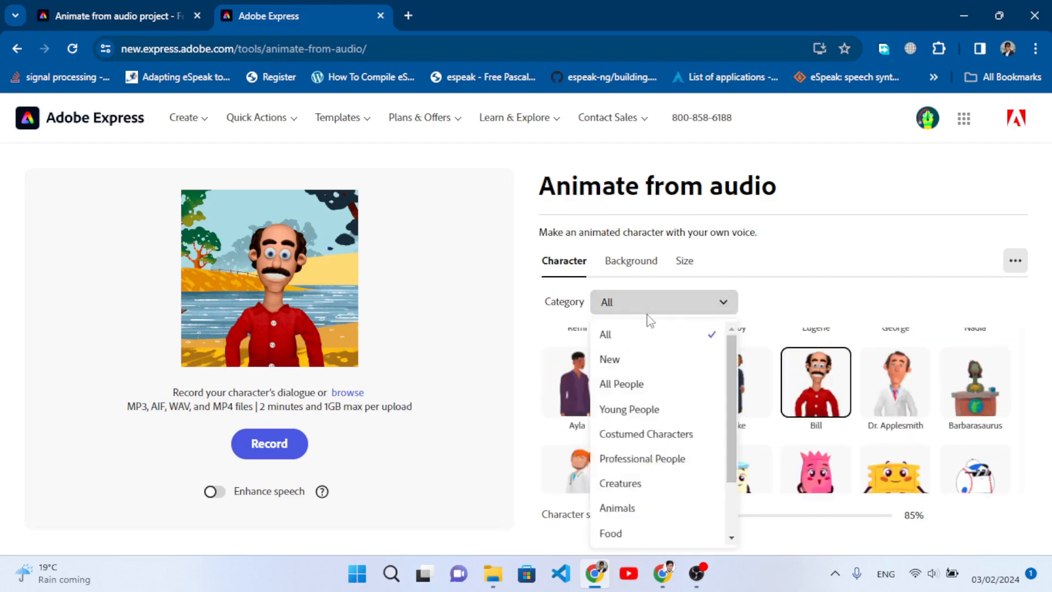
scroll(642, 411, down, 2)
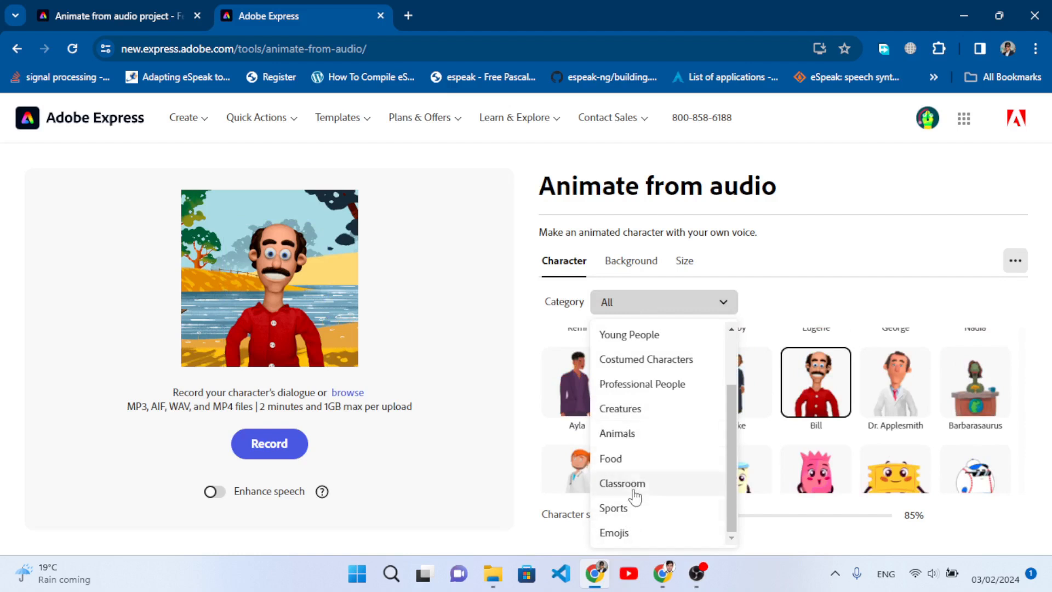
scroll(640, 439, up, 2)
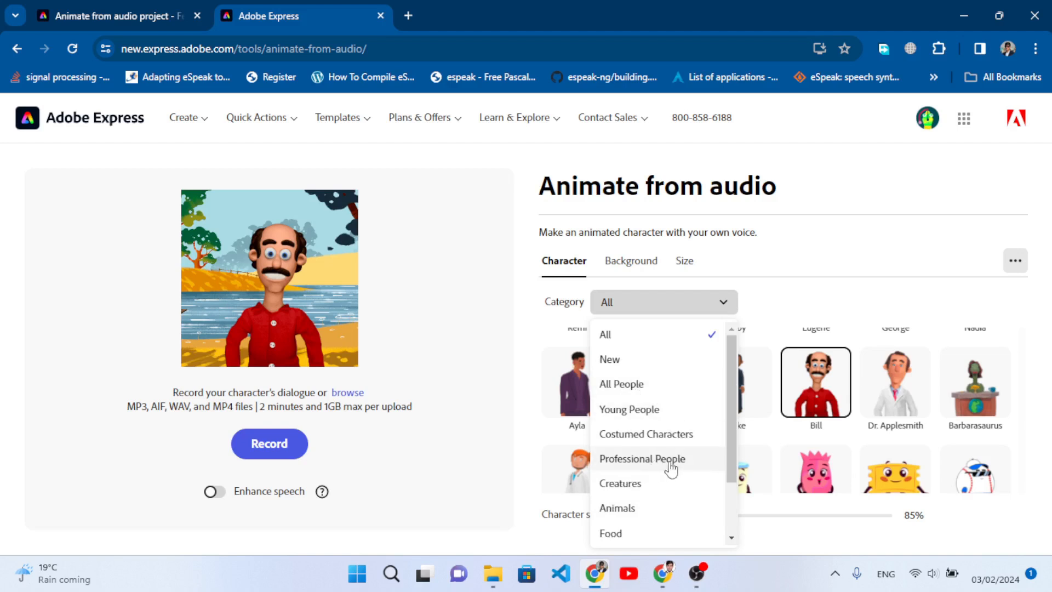
click(647, 460)
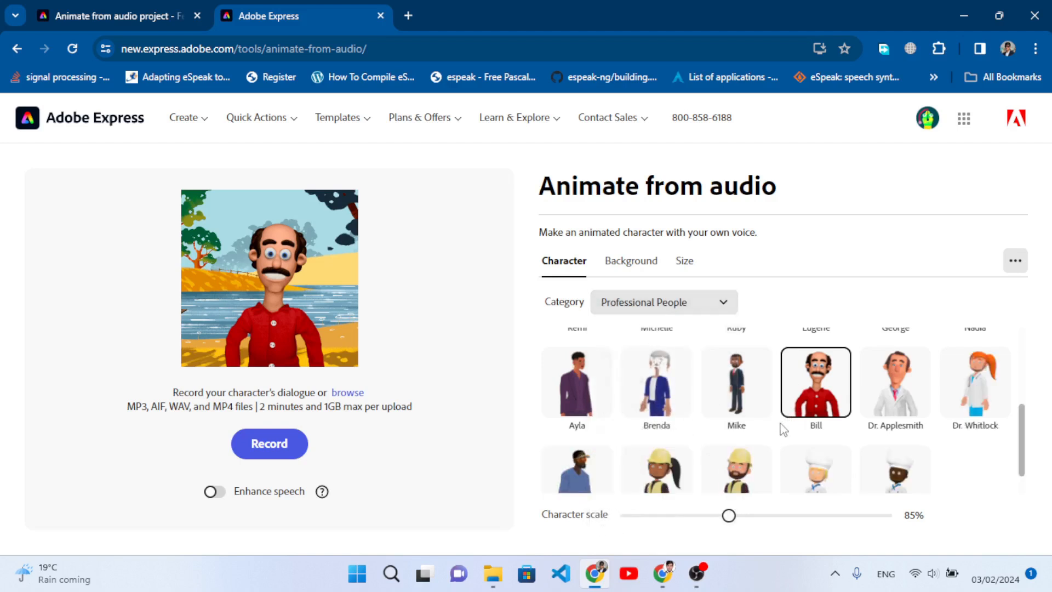
Browse the Professional People characters and choose Dr. Applesmith for the animation.
scroll(758, 419, down, 2)
scroll(751, 418, up, 5)
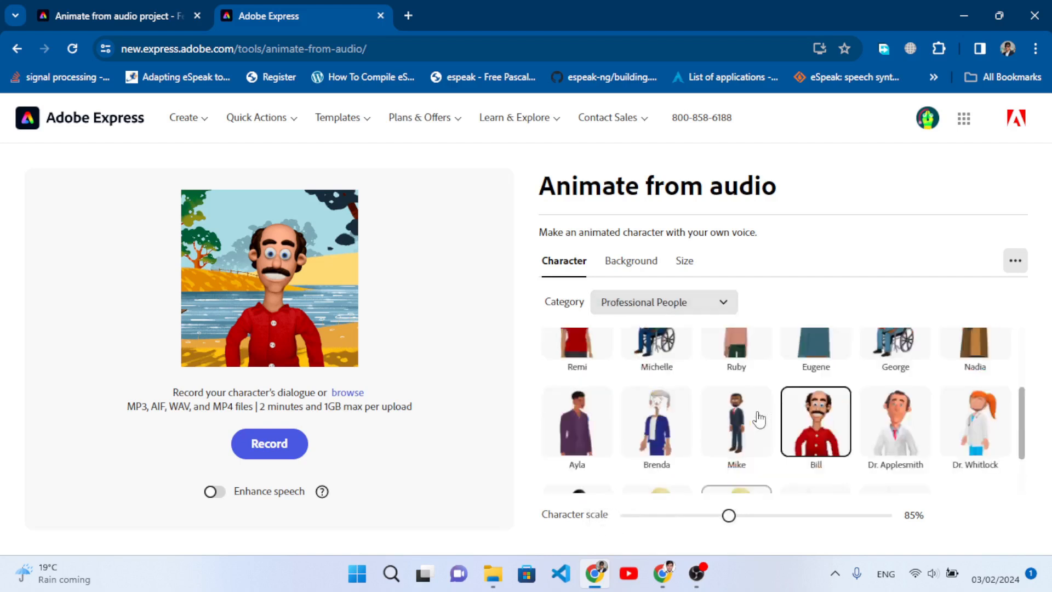
scroll(748, 419, down, 3)
scroll(748, 419, up, 3)
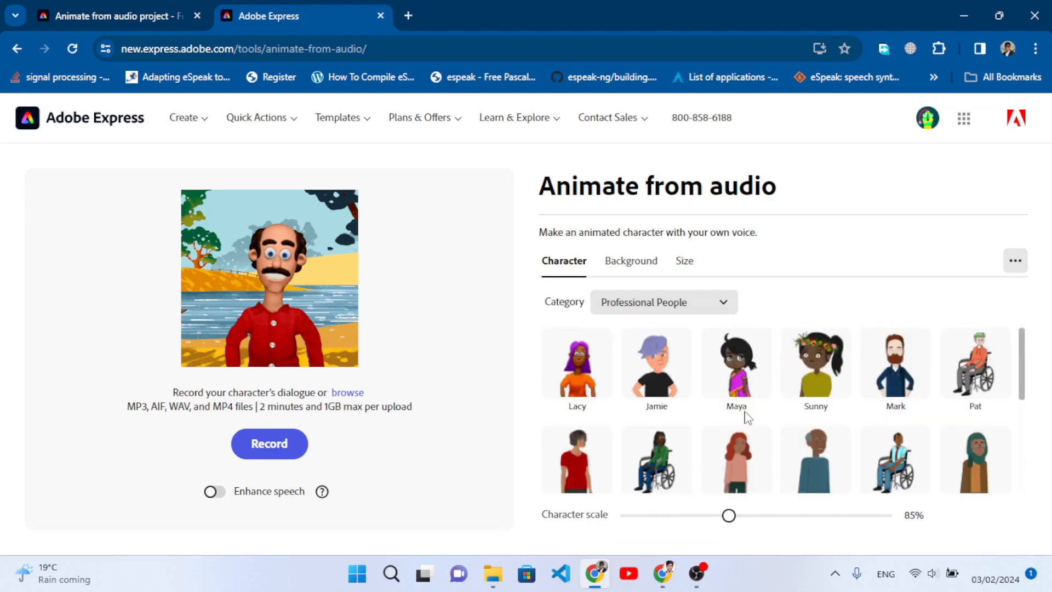
scroll(753, 419, down, 3)
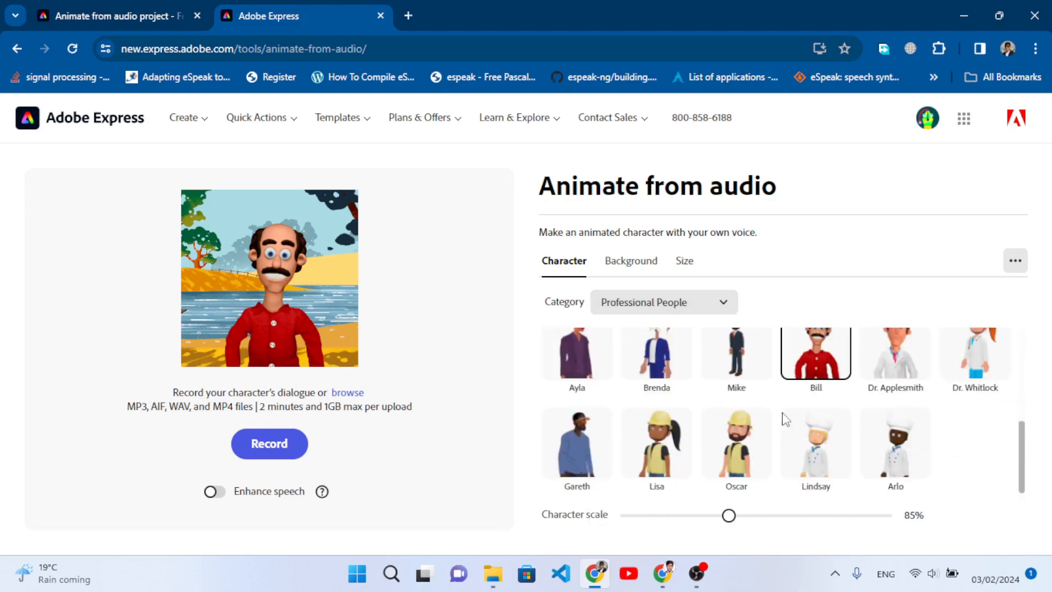
scroll(740, 414, up, 2)
scroll(834, 446, down, 1)
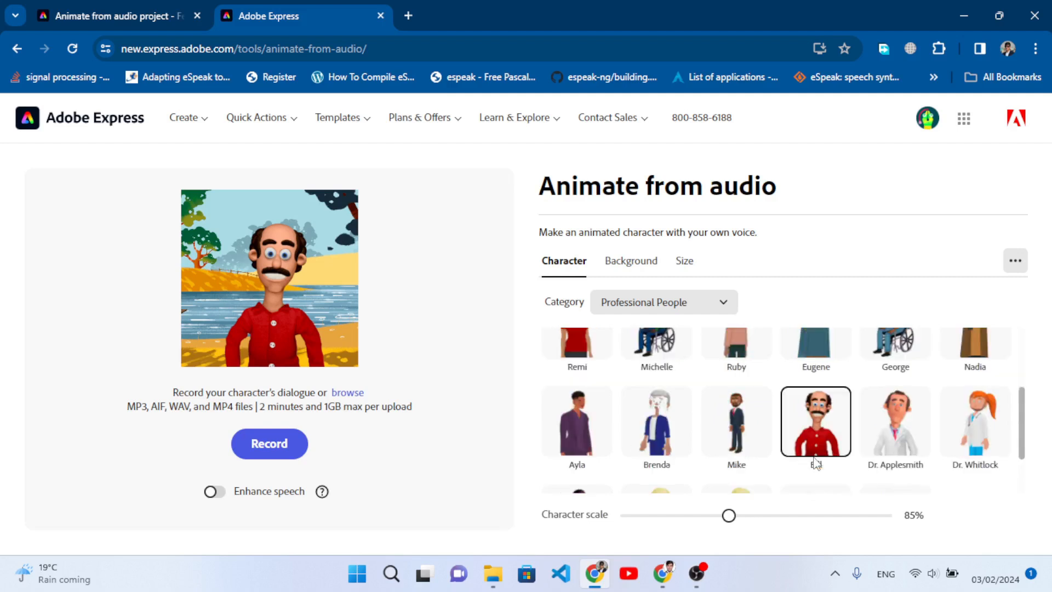
click(907, 441)
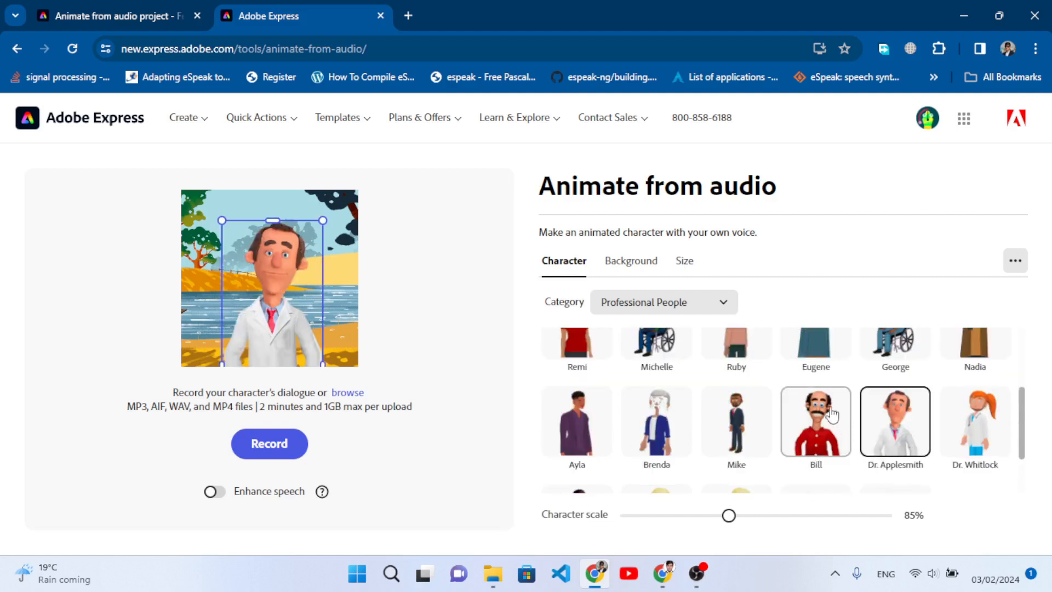
scroll(832, 415, up, 2)
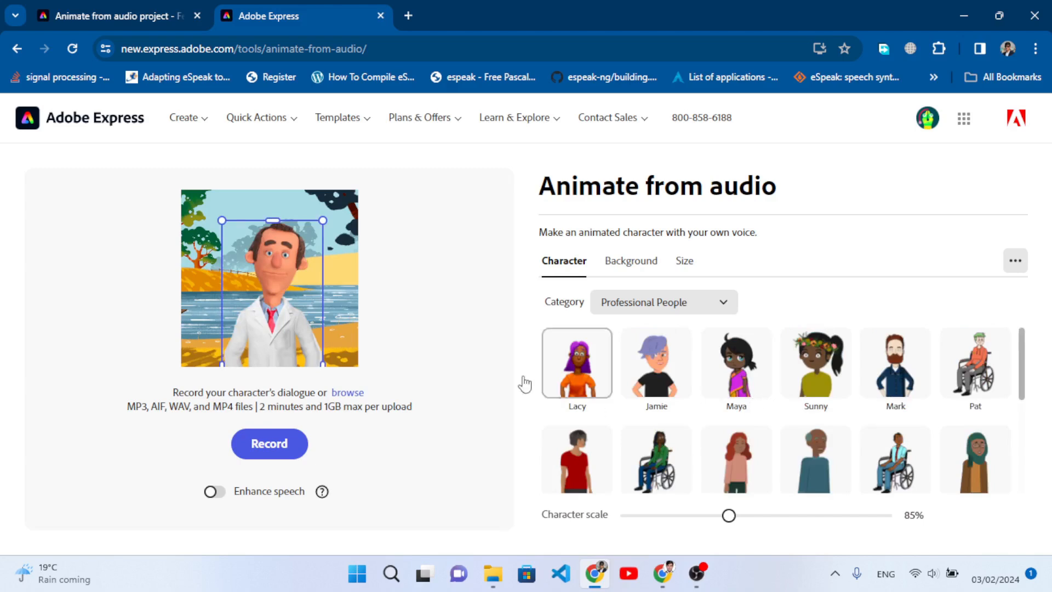
Browse the available backgrounds and set the scene's background to Summer Forest.
click(646, 269)
scroll(718, 422, down, 15)
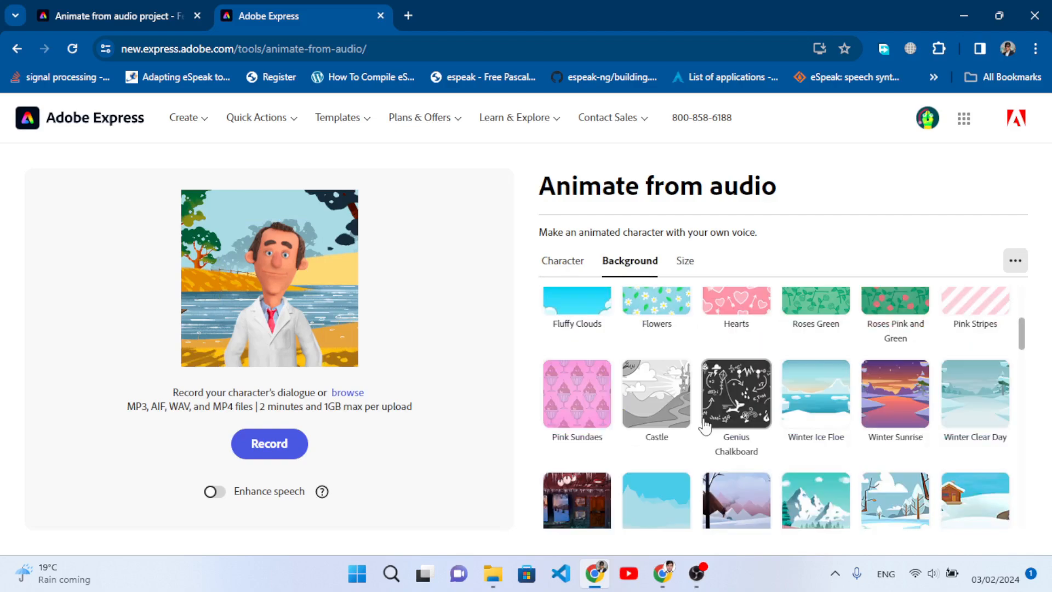
scroll(702, 422, down, 15)
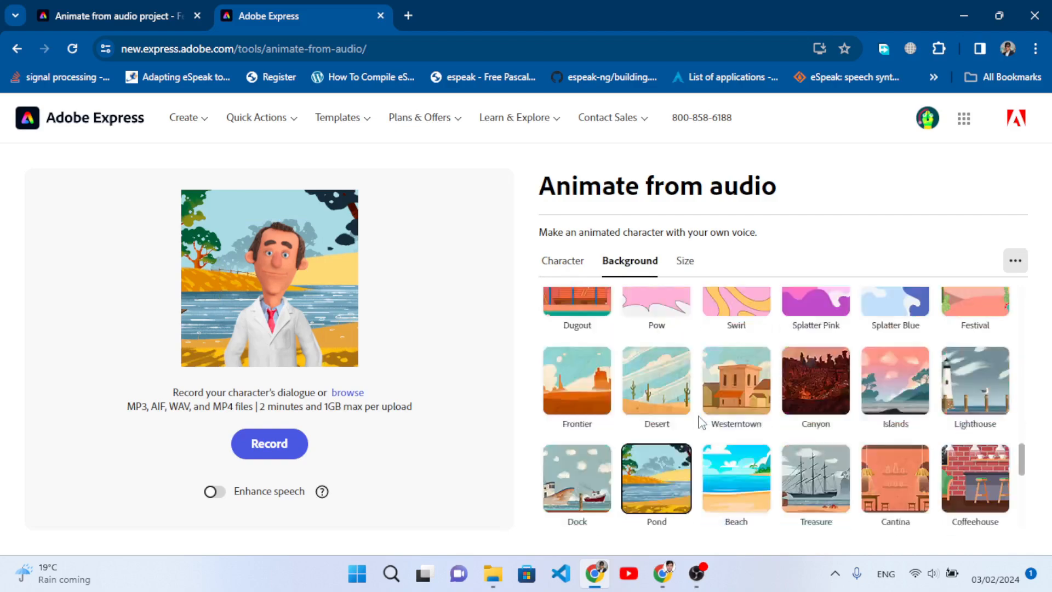
scroll(700, 421, up, 10)
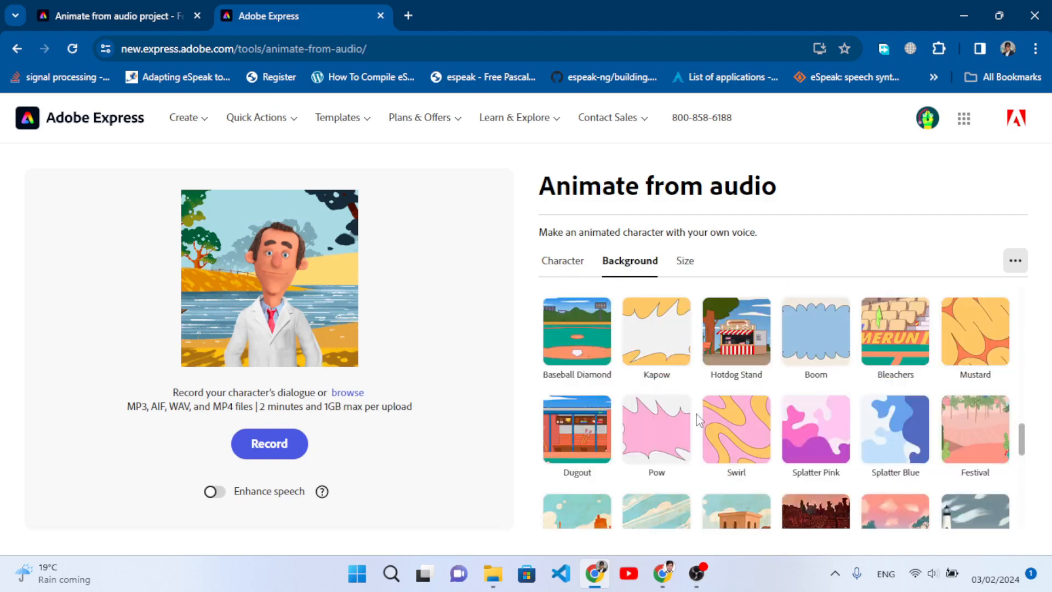
scroll(700, 421, down, 1)
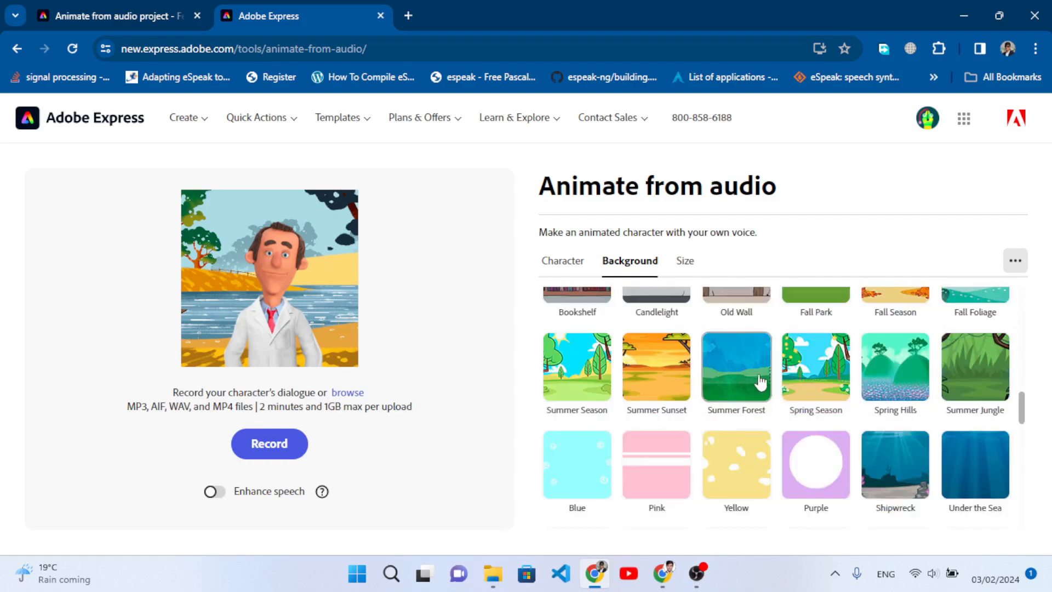
click(747, 378)
scroll(747, 404, down, 15)
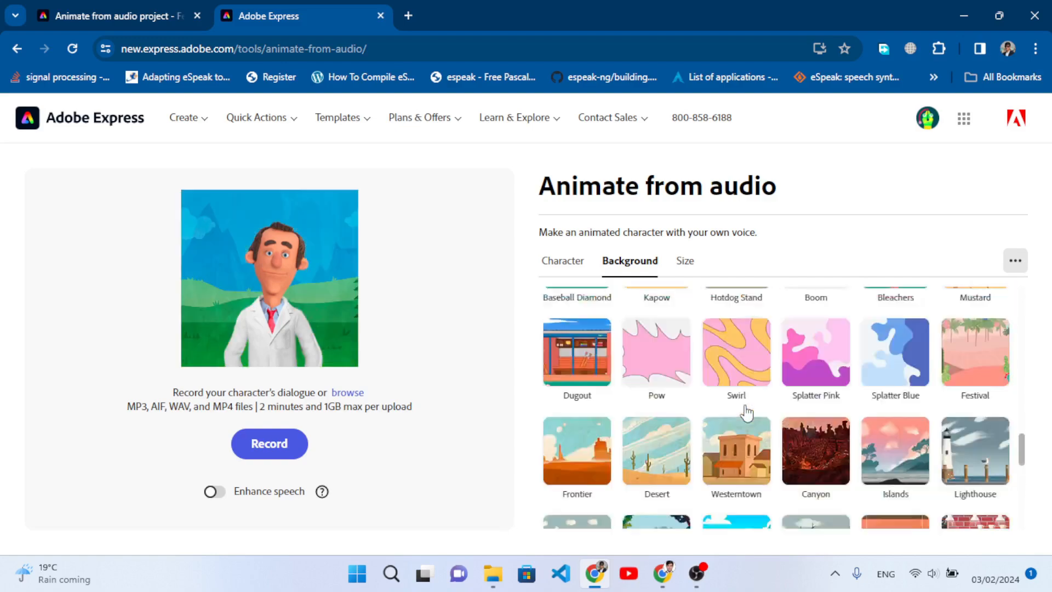
scroll(747, 412, up, 4)
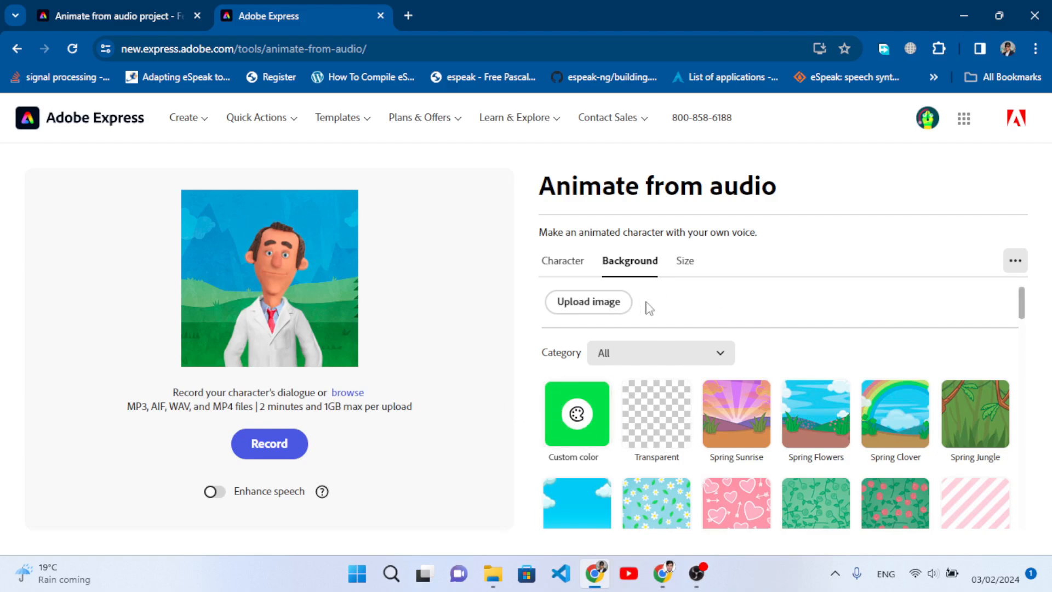
Resize the animation for YouTube using the 16:9 Landscape format, 1920 x 1080.
click(688, 262)
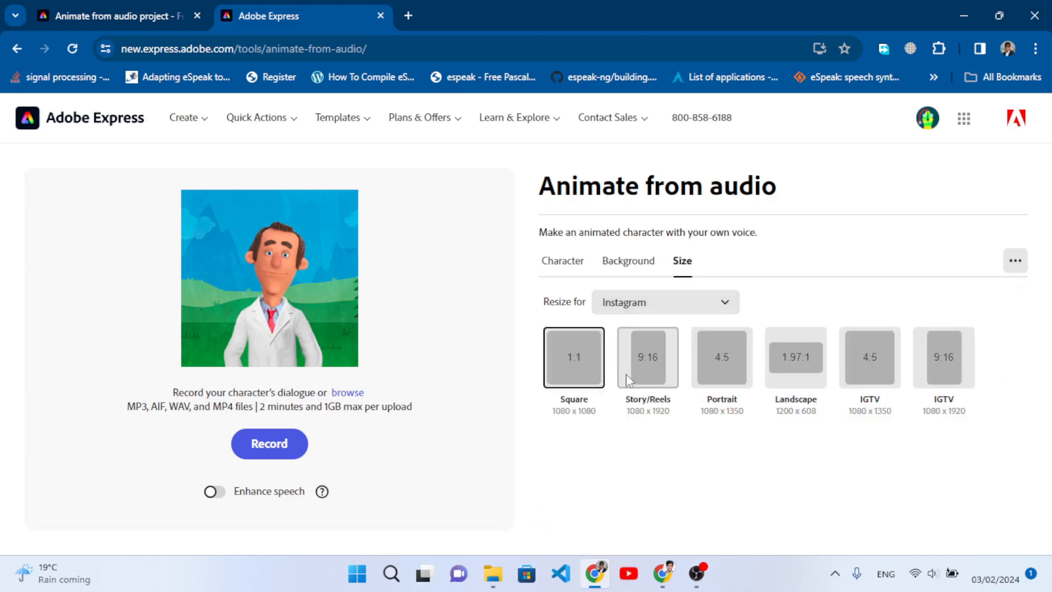
click(653, 315)
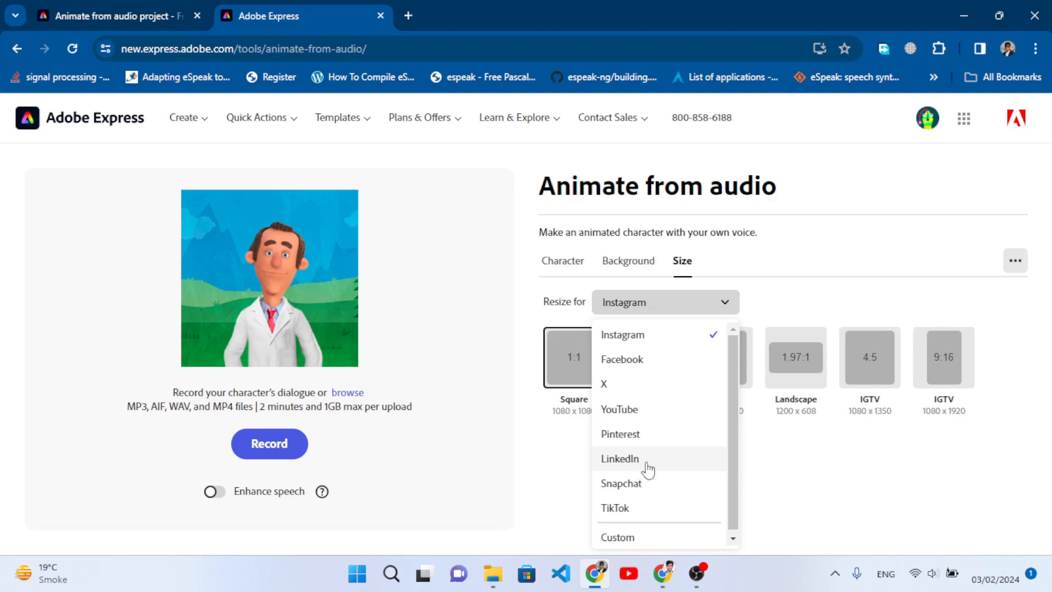
click(618, 415)
click(573, 382)
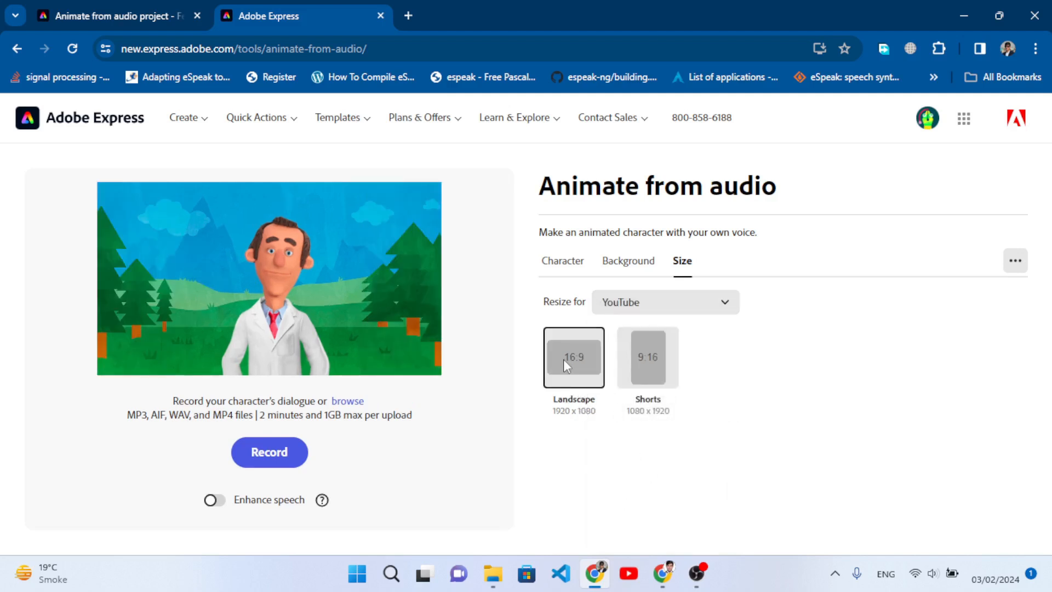
click(566, 268)
scroll(740, 384, down, 2)
scroll(731, 389, up, 2)
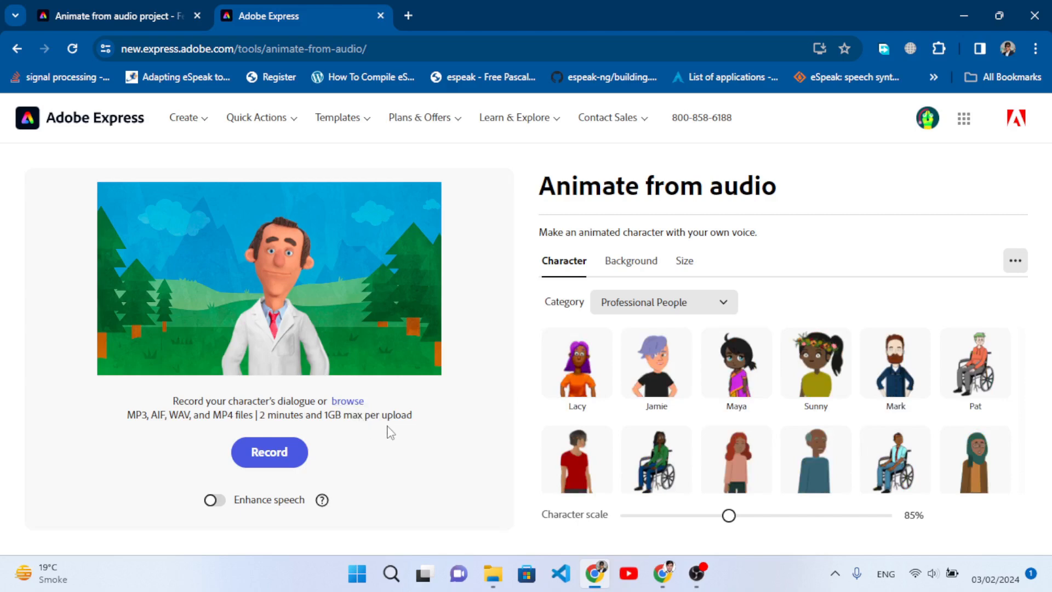
click(348, 401)
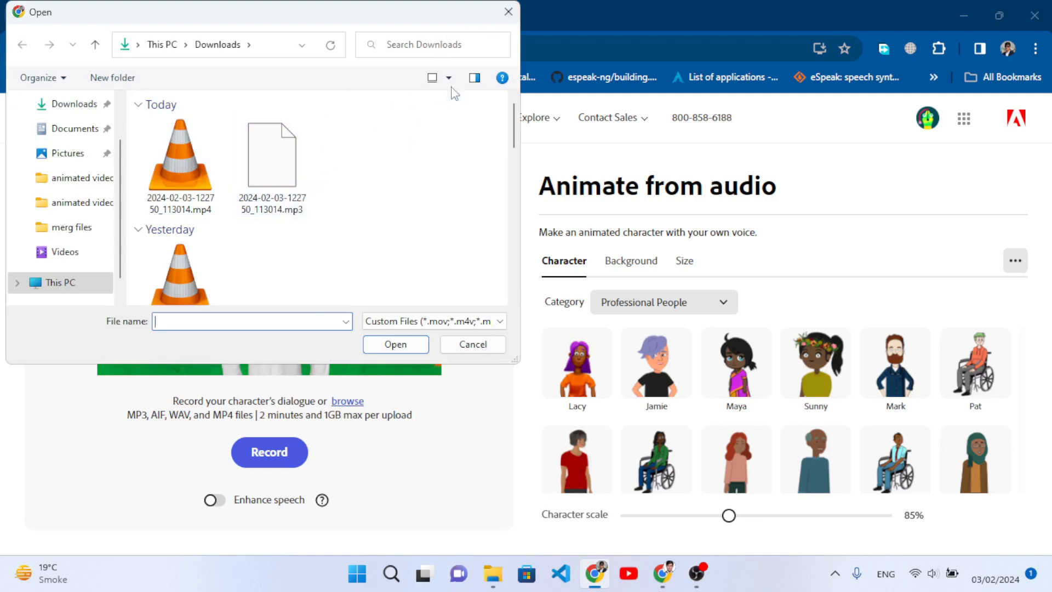
click(509, 12)
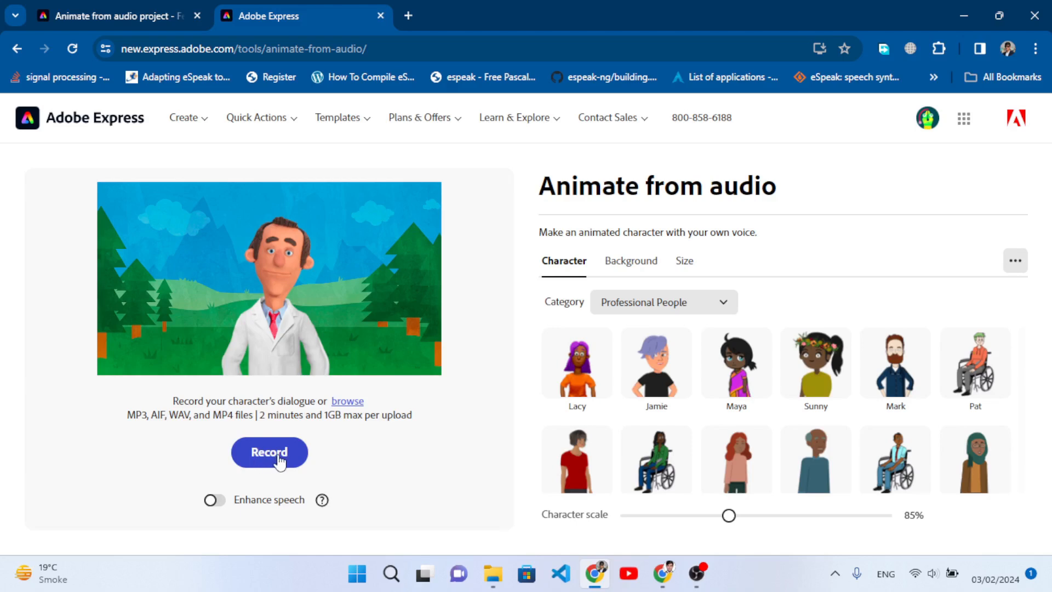
click(347, 402)
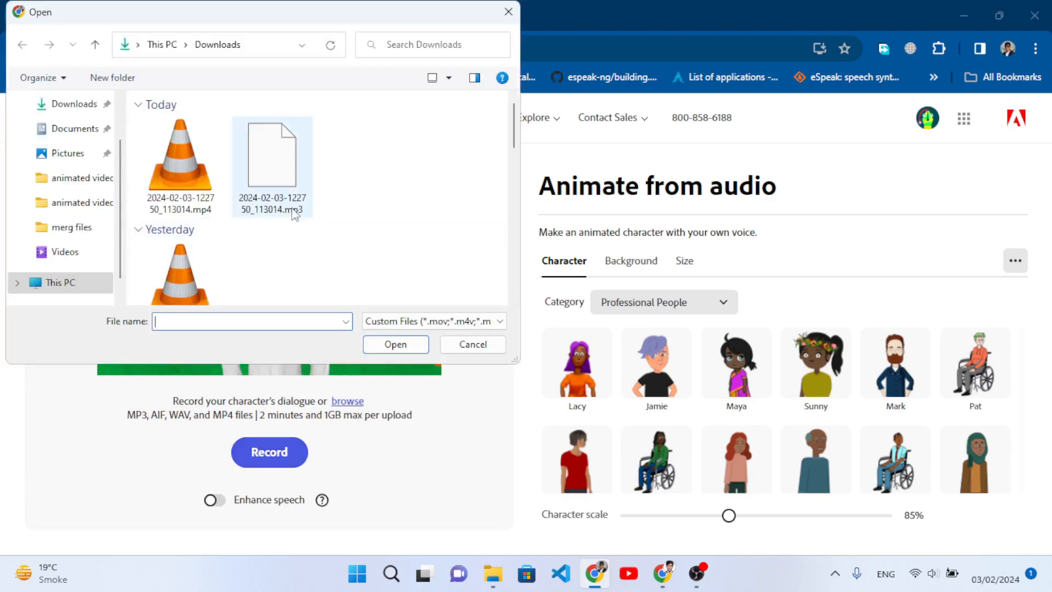
double_click(276, 164)
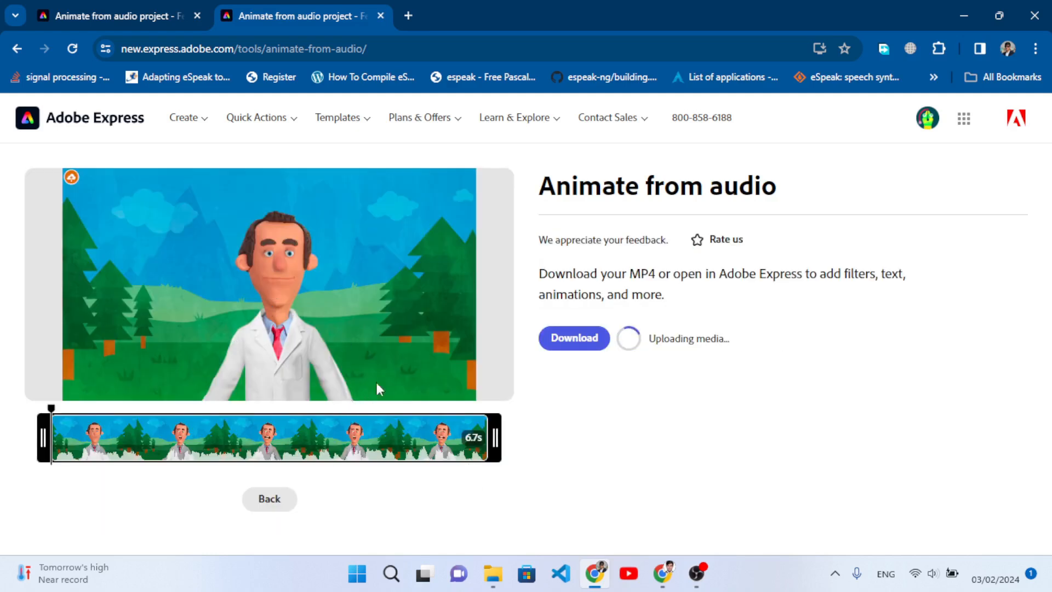
click(270, 286)
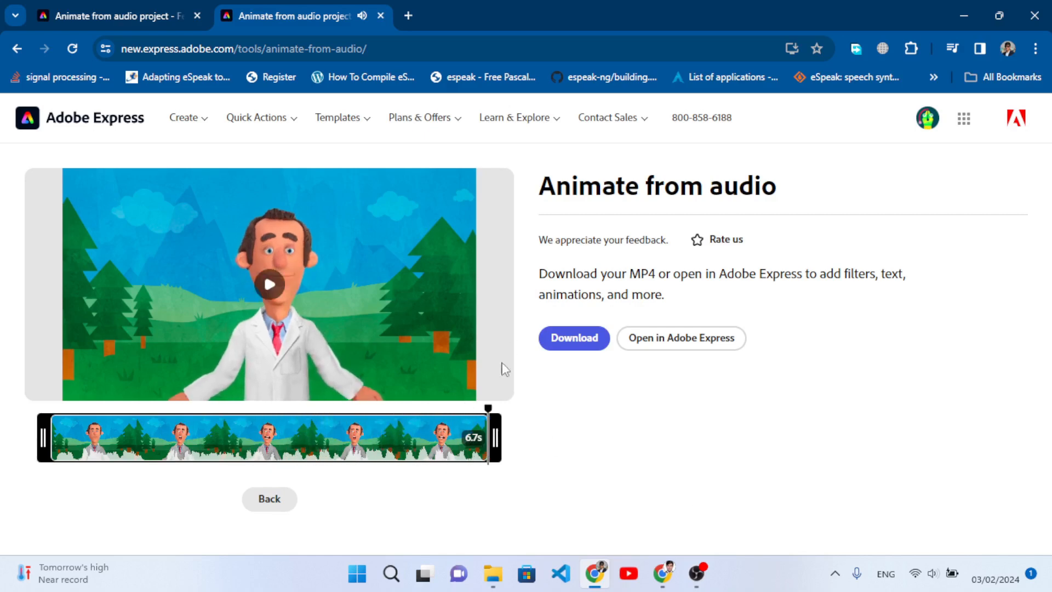
click(575, 338)
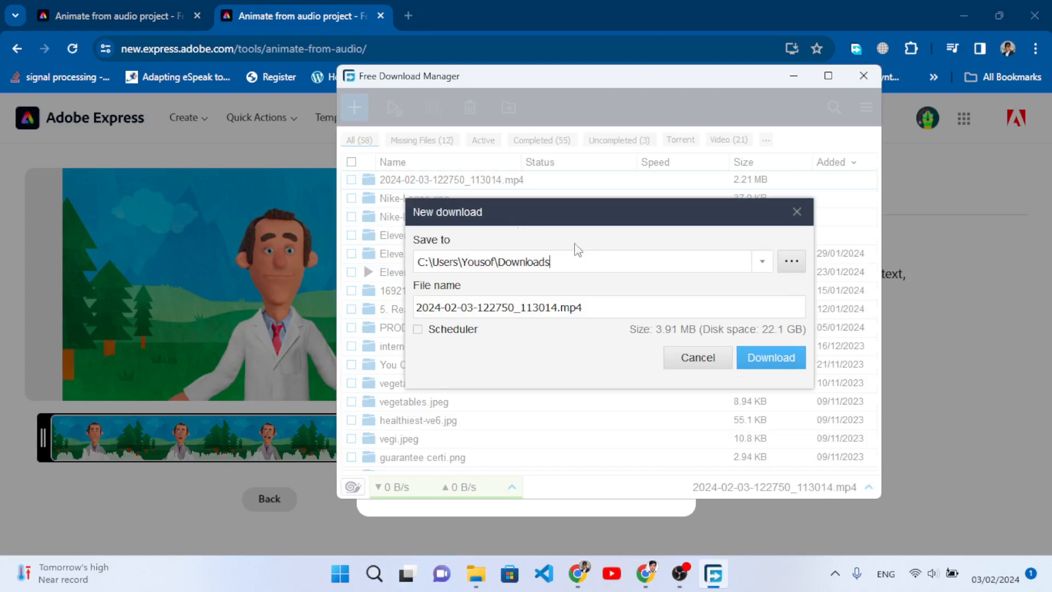
click(699, 361)
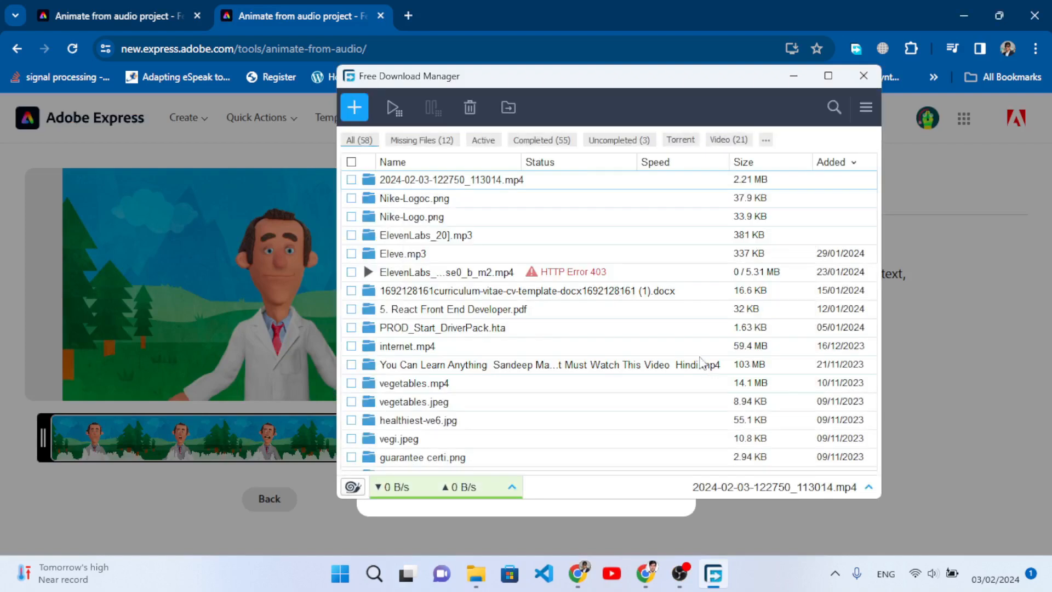
click(863, 76)
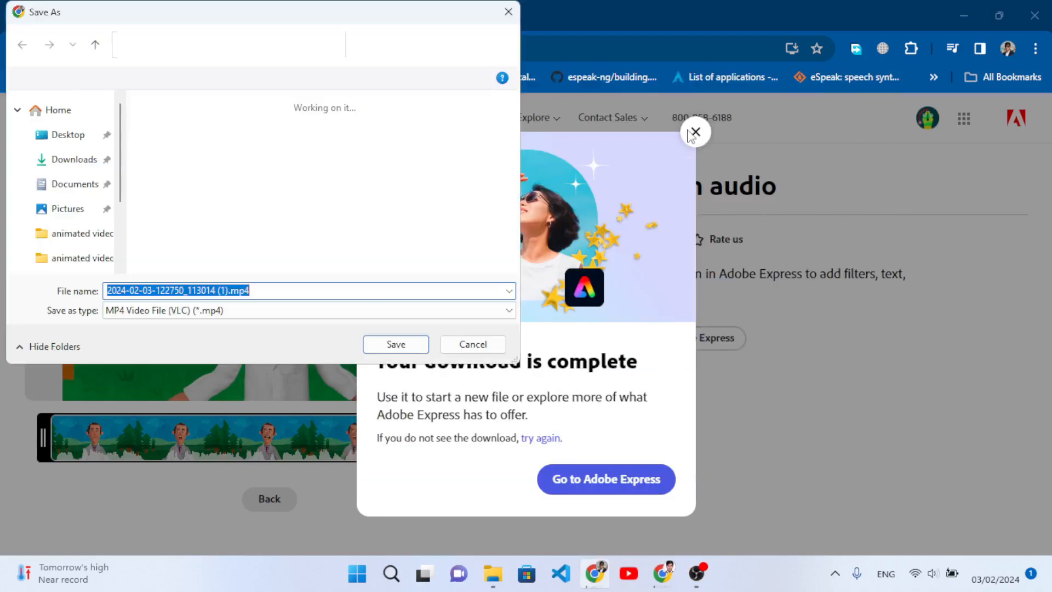
click(508, 11)
click(696, 132)
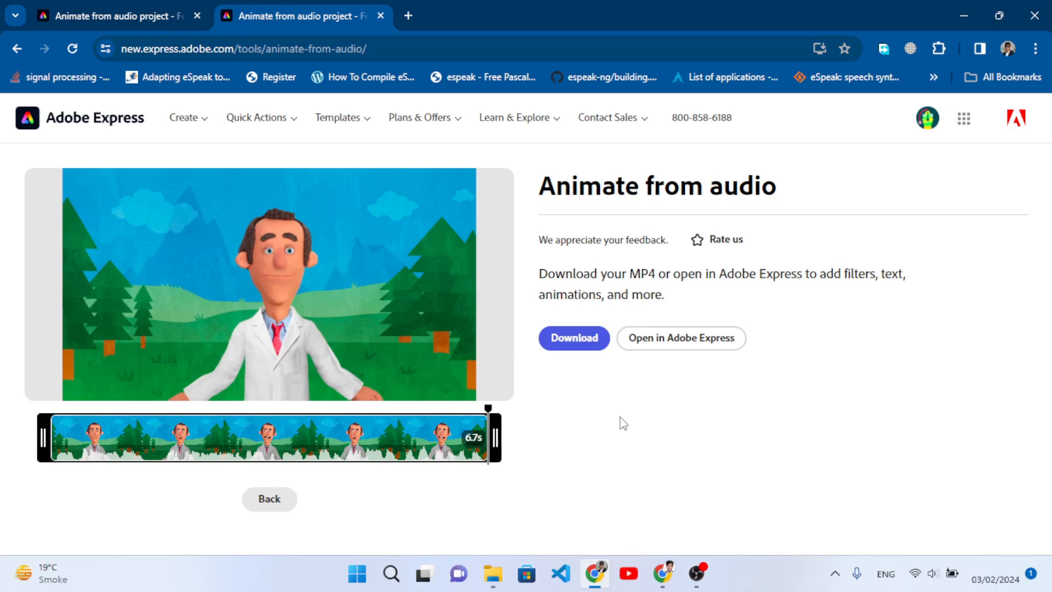
click(782, 582)
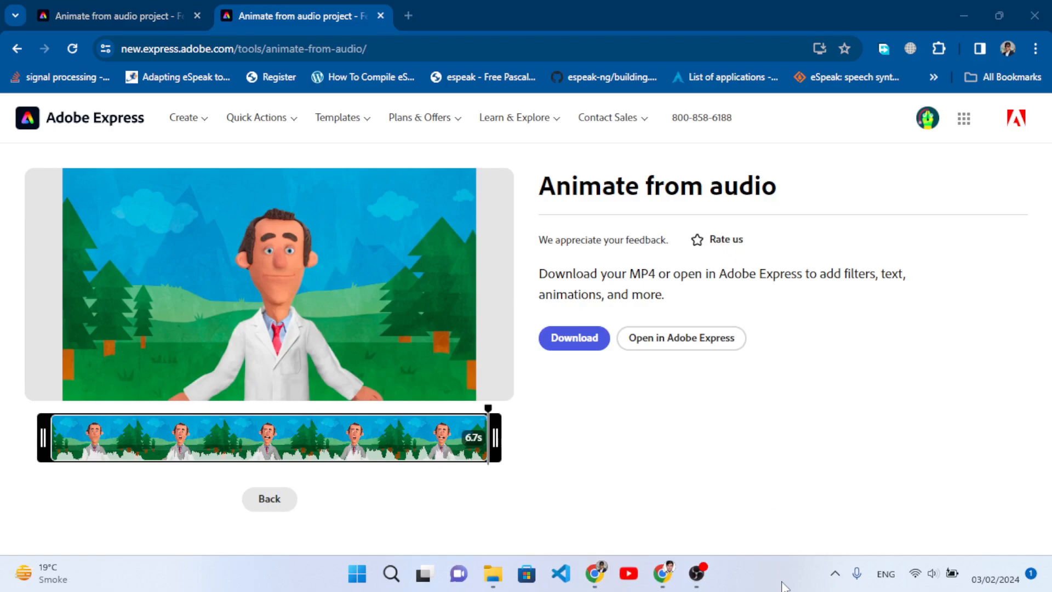